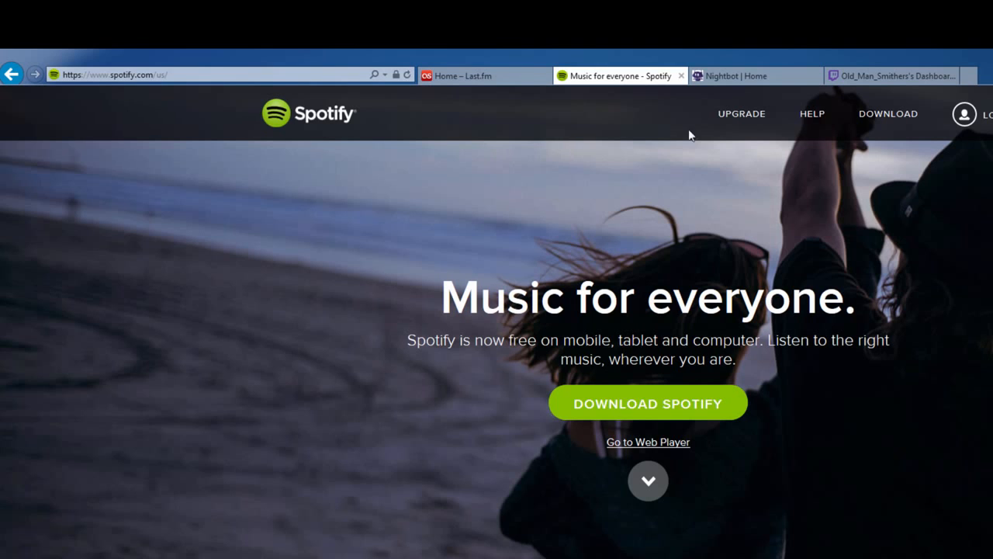
Step: Visit the Nightbot site, switch to the Twitch dashboard and close the viewer list to return to the chat
click(759, 76)
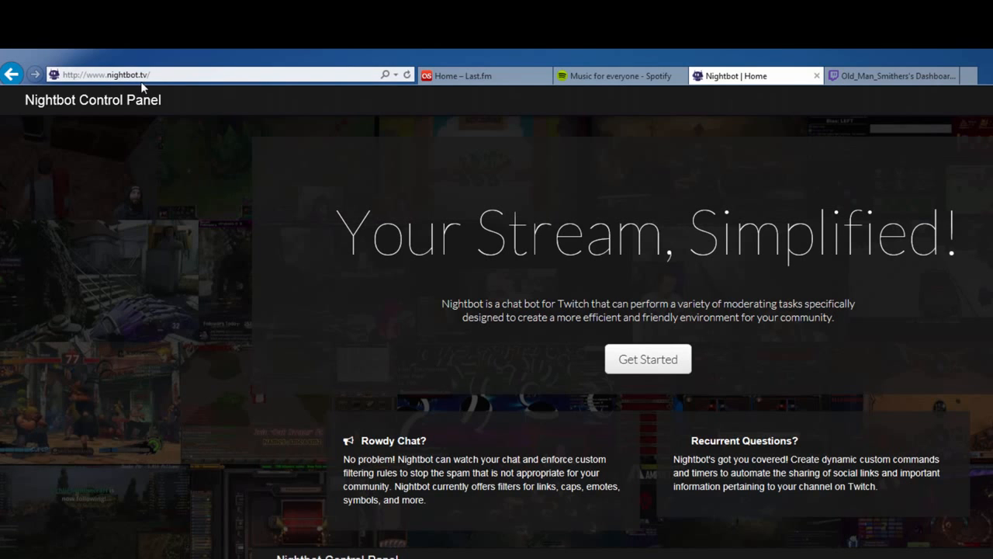
click(893, 75)
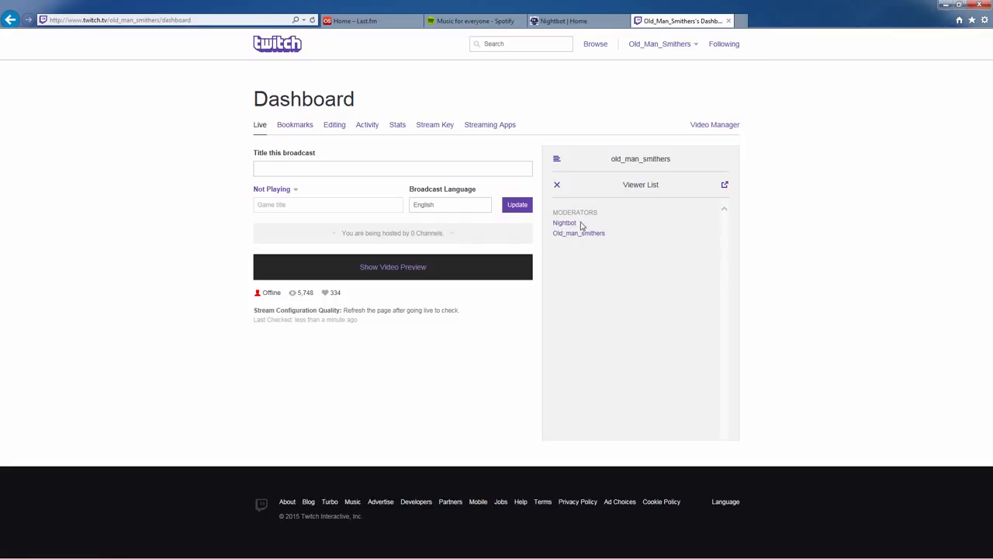
click(557, 185)
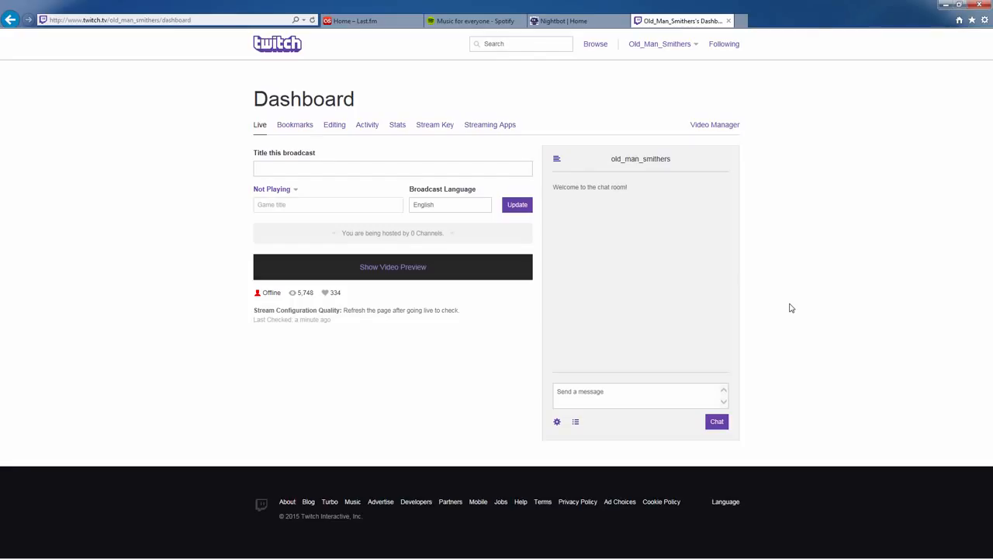
Step: Examine the Spotify option on Last.fm's scrobbling setup page and return to the Last.fm home page
click(357, 21)
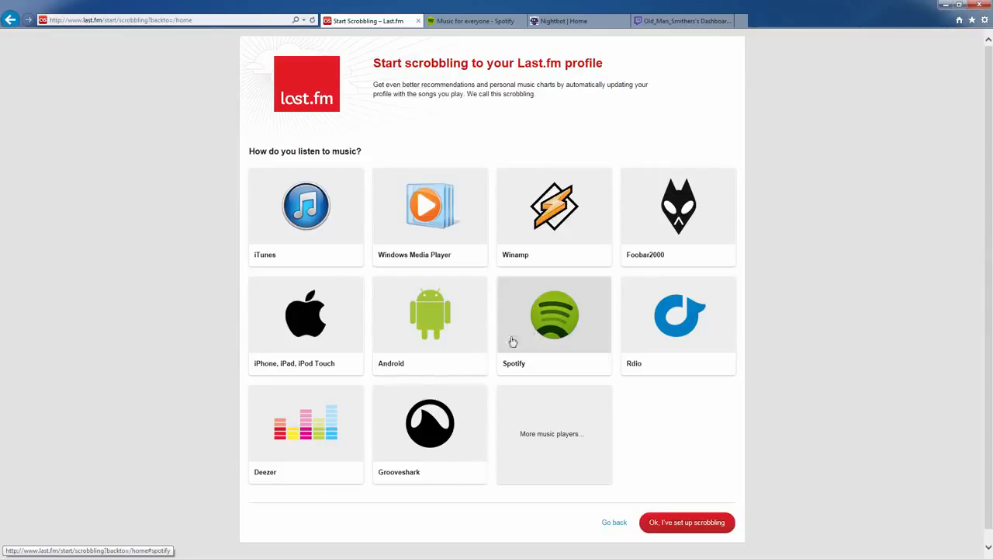
click(557, 357)
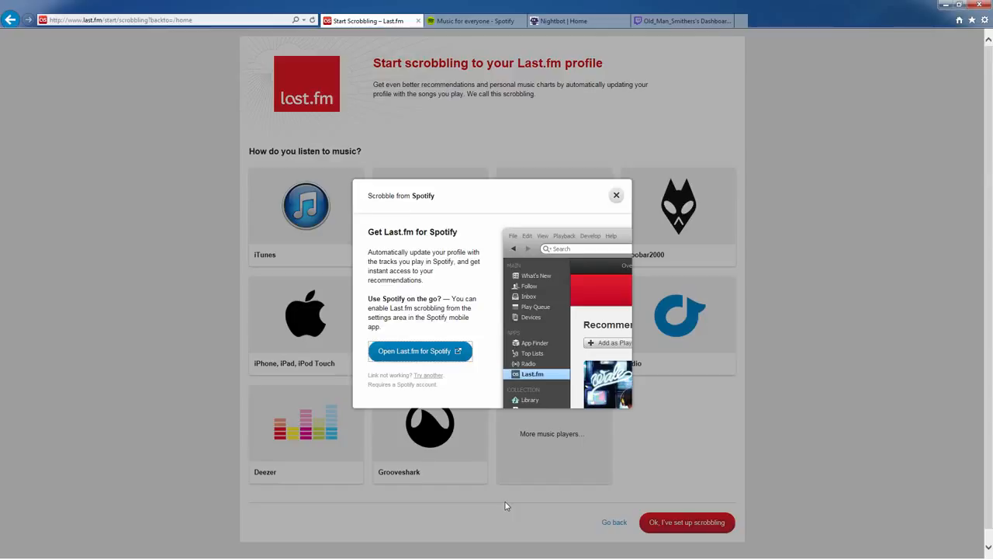
click(617, 197)
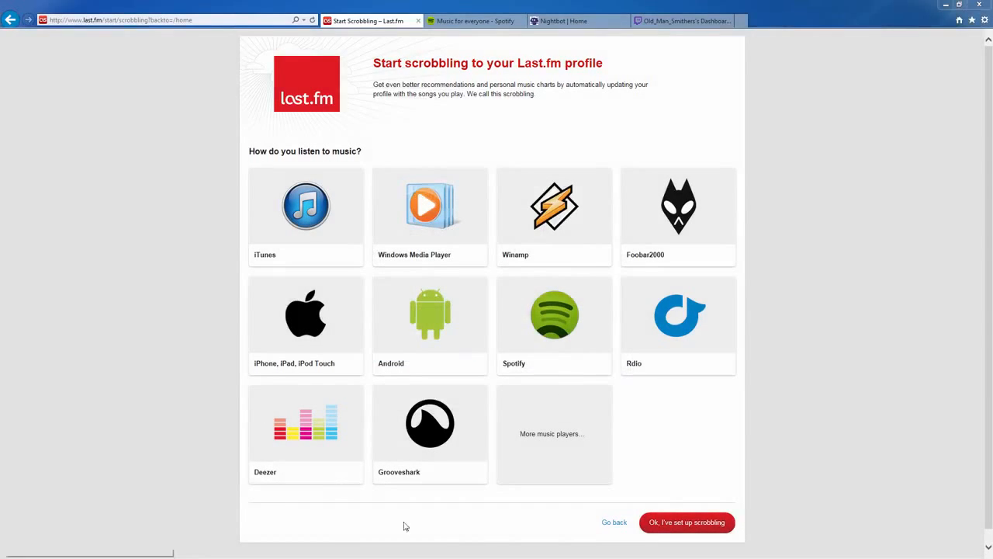
click(596, 533)
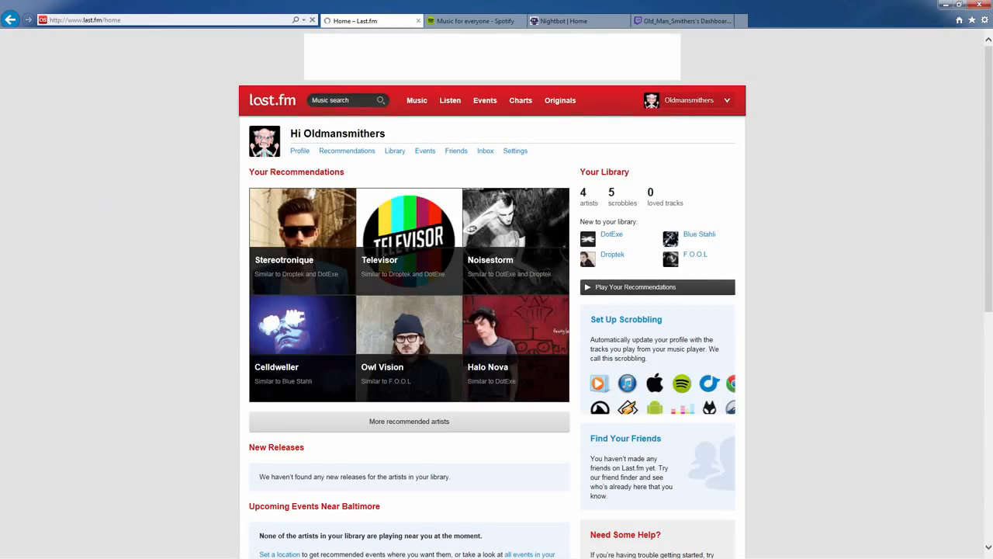
Step: Switch to Spotify to check the Scrobble to Last.fm setting in its preferences, and return to the Twitch Music playlist
drag(0, 50, 575, 55)
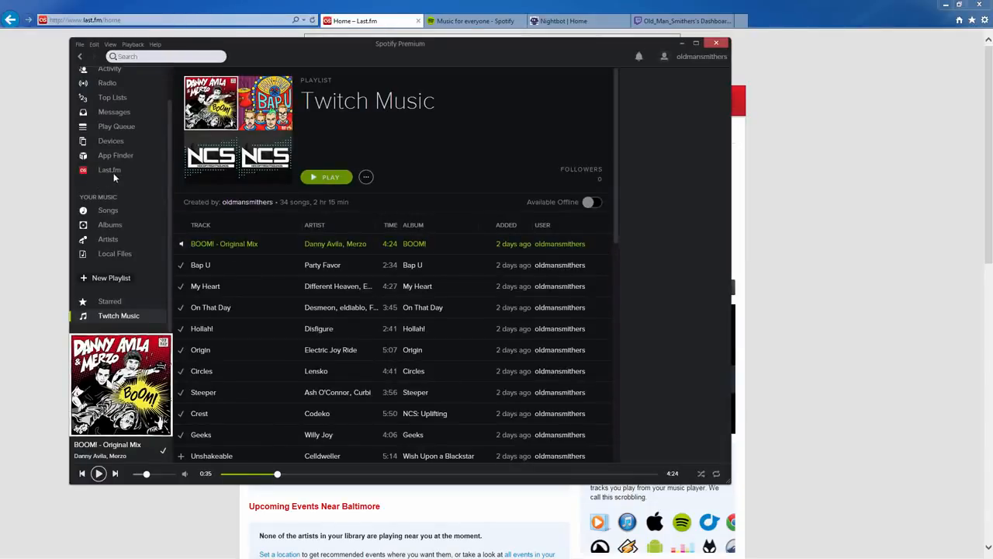
click(94, 45)
click(122, 213)
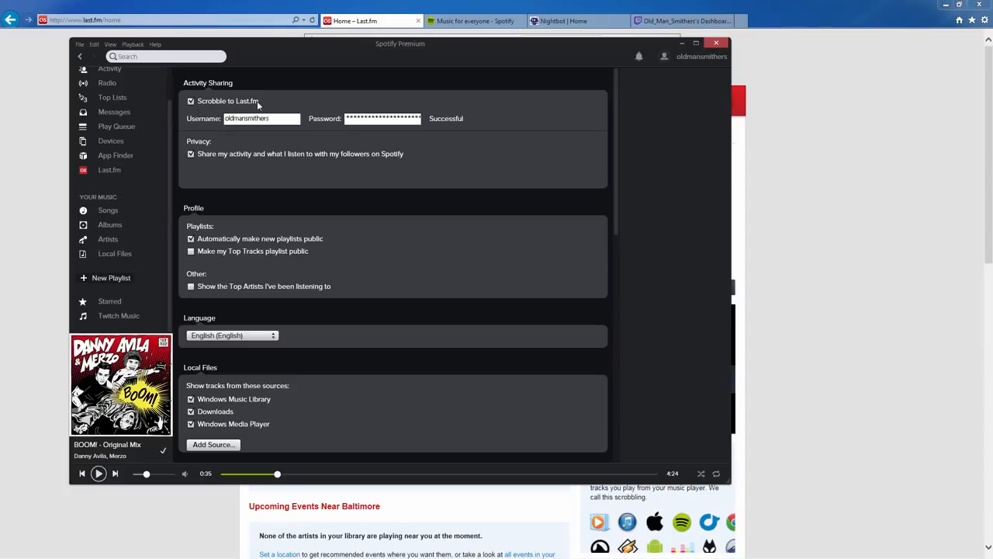
click(114, 317)
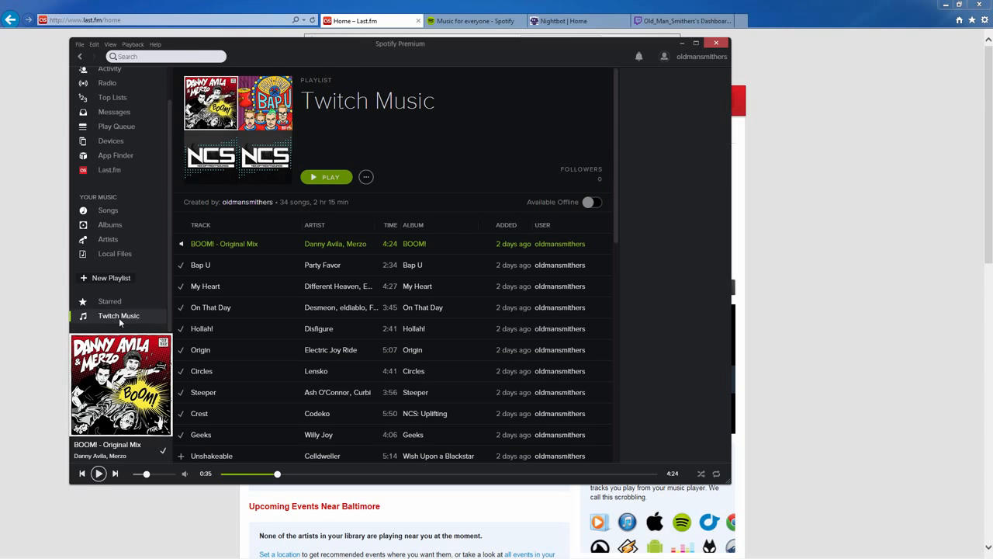
drag(353, 47, 0, 77)
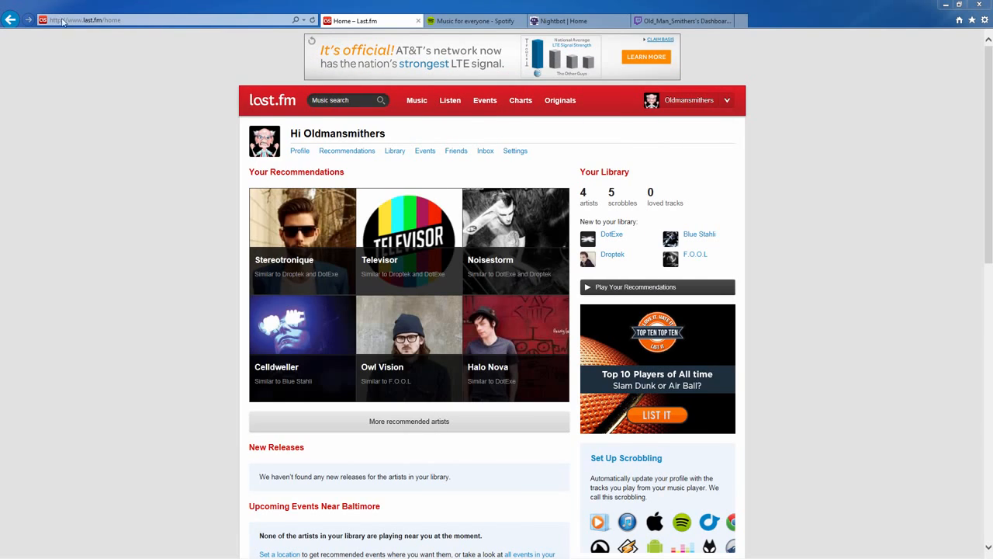
Step: Create the !song command in the Twitch chat by sending !addcom !song $(lastfm …) with the streamer's Last.fm username inside the parentheses
click(669, 21)
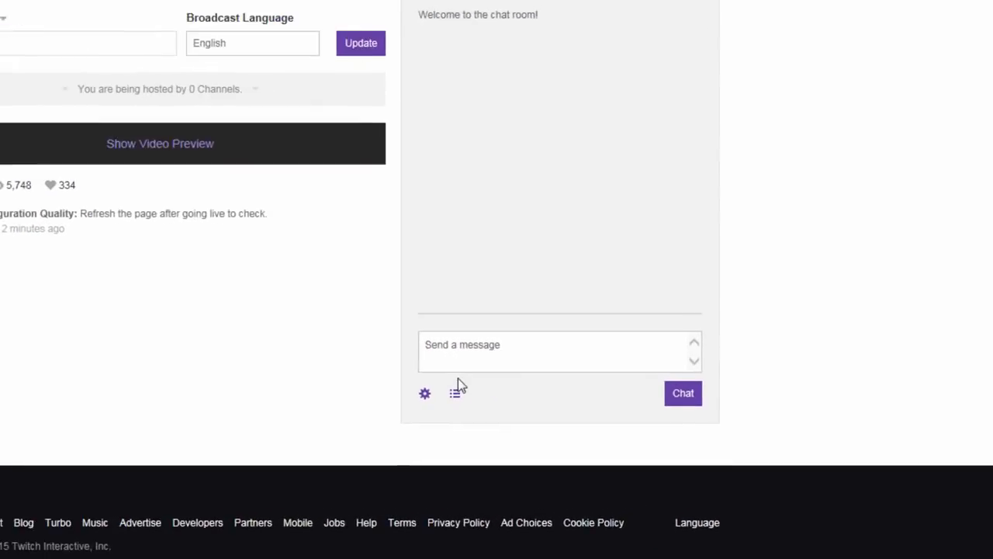
click(465, 366)
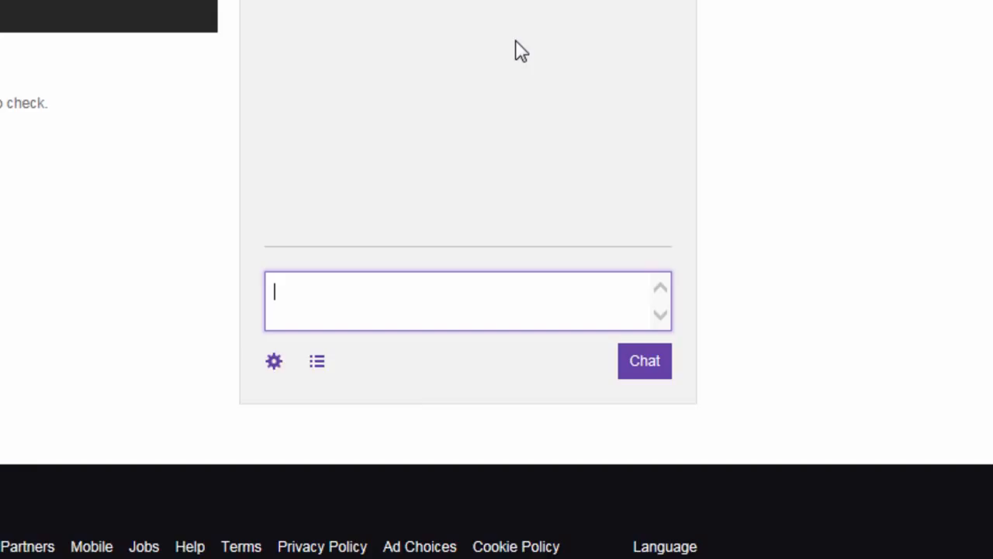
text(!addcom !song $(lastfm night))
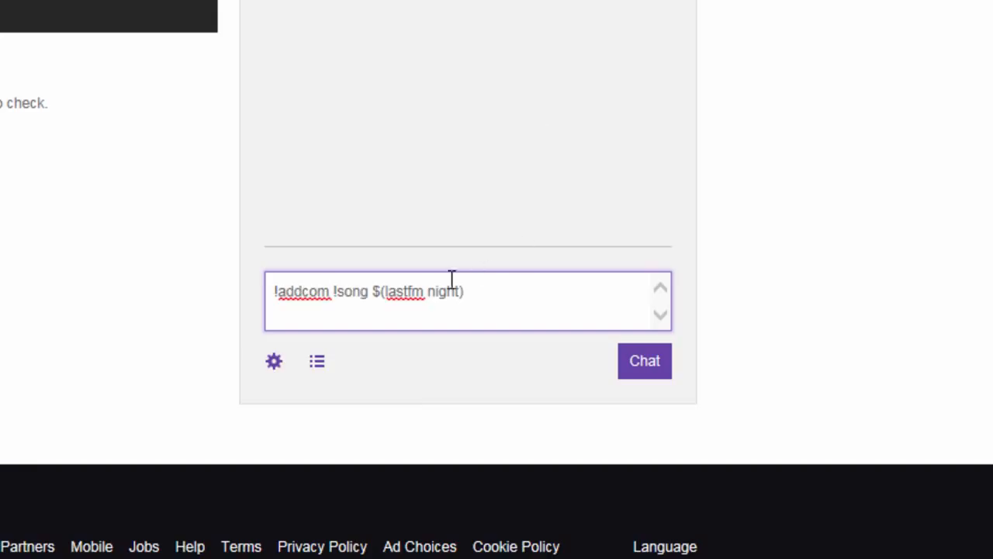
drag(428, 294, 462, 295)
text(oldmansmithers)
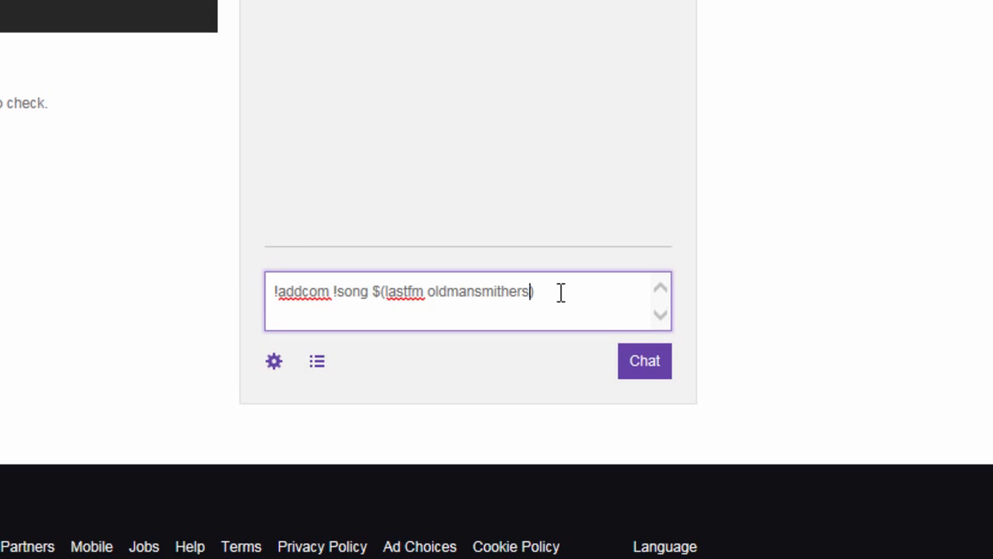
key(Return)
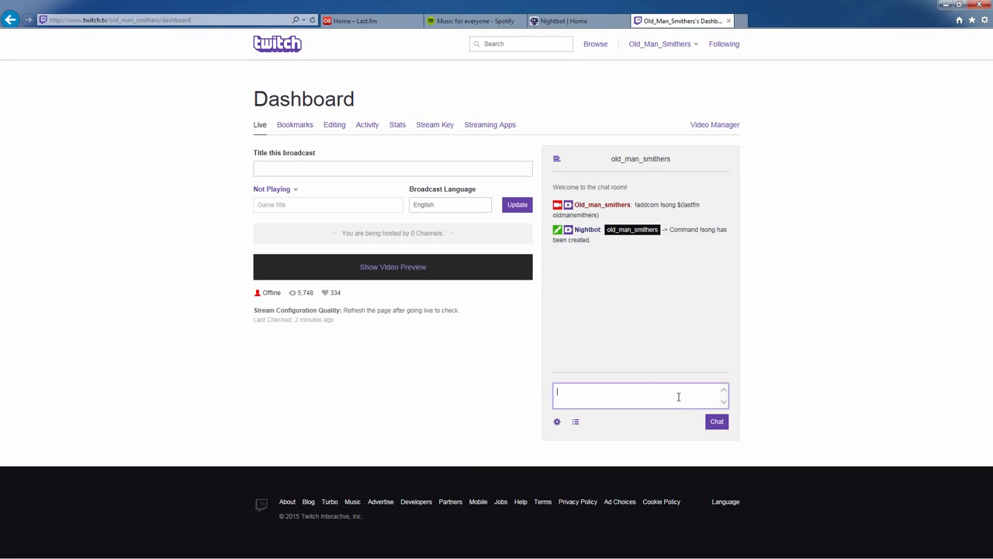
Step: Start playback of the Twitch Music playlist in Spotify and skip to Bap U by Party Favor
drag(0, 48, 462, 52)
click(57, 475)
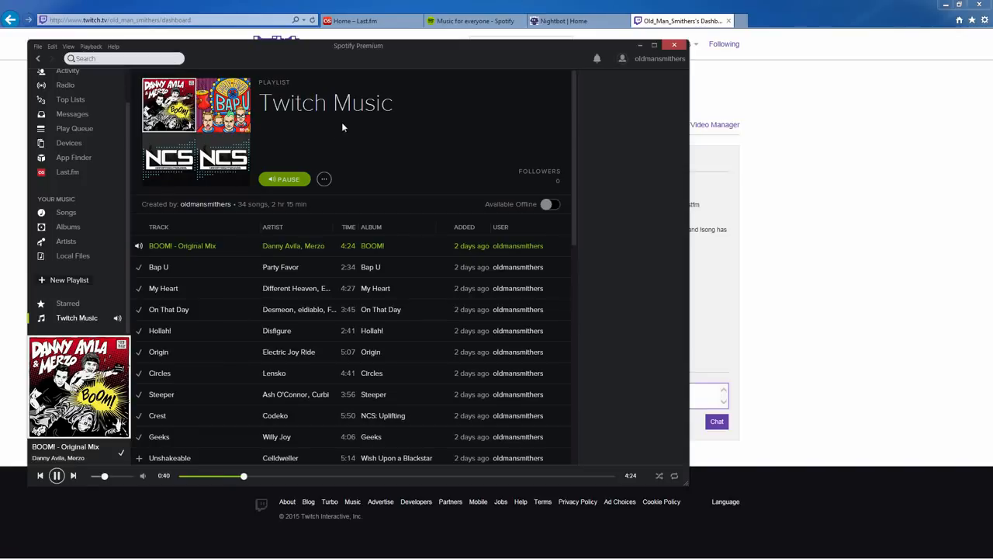
click(73, 475)
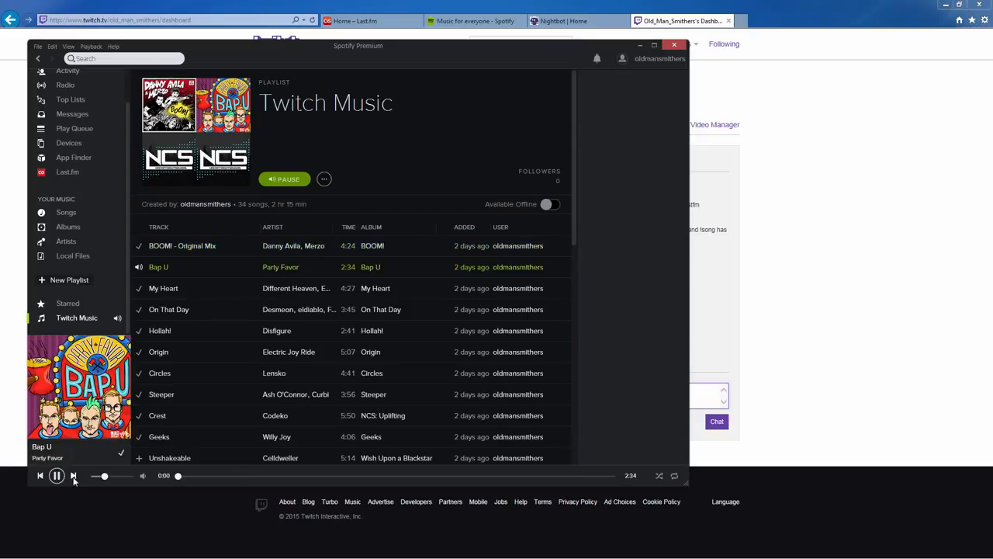
drag(408, 50, 0, 31)
Step: Test the new Nightbot command by sending !song in the Twitch chat
click(647, 402)
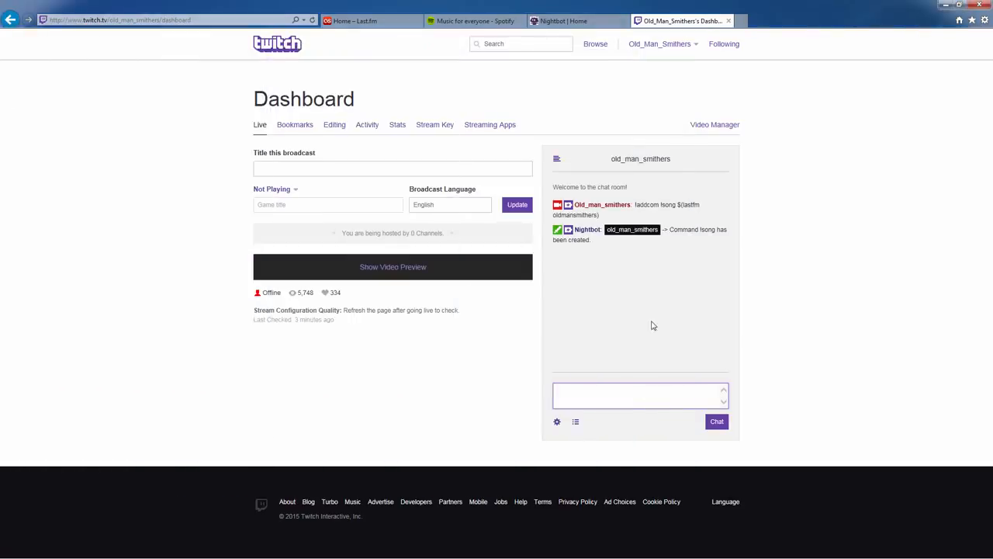
text(!song)
key(Return)
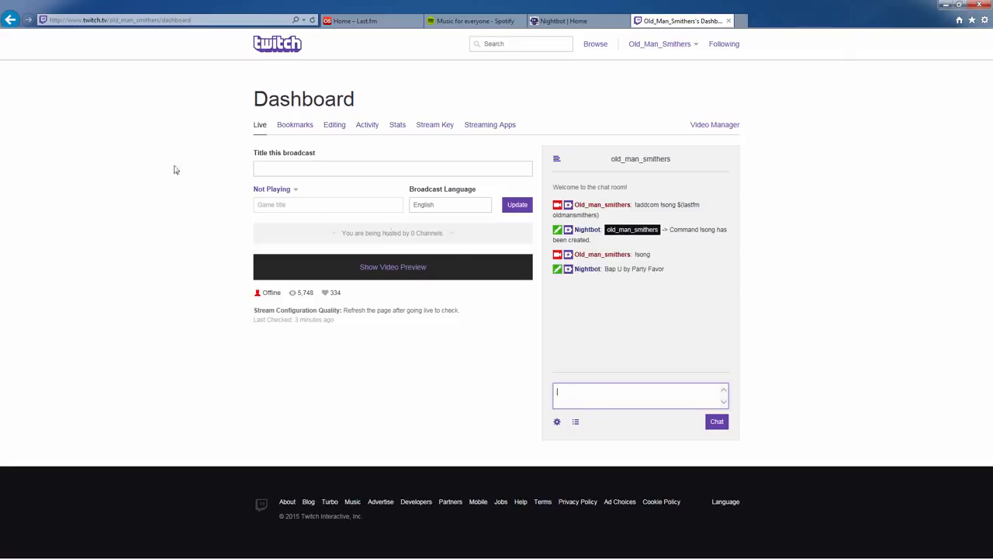
Step: Skip ahead three tracks in Spotify's Twitch Music playlist and play Battle Cry by DotEXE
drag(0, 35, 588, 37)
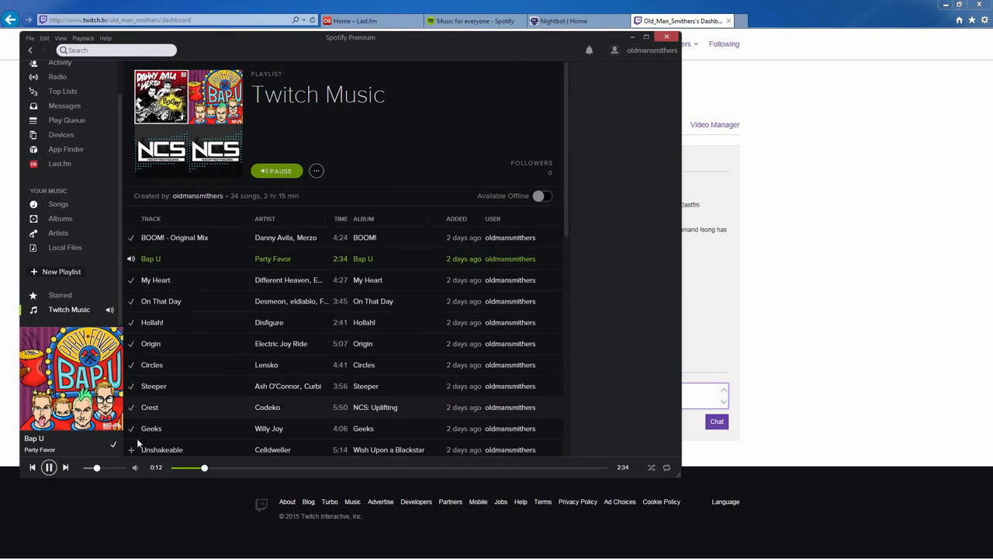
click(66, 468)
click(66, 467)
click(66, 467)
scroll(221, 392, down, 8)
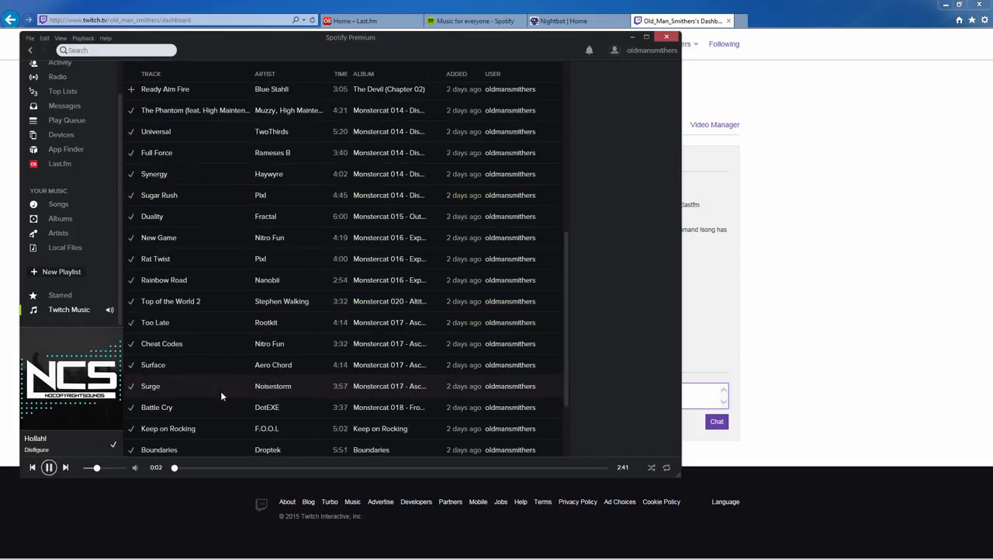
double_click(168, 411)
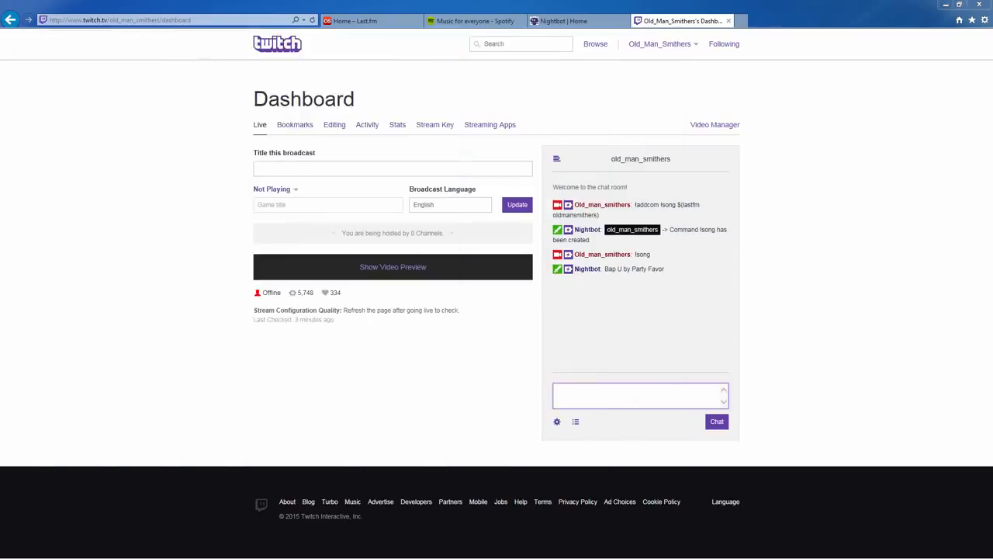
Step: Send !song in the Twitch chat again to request the changed track's title
click(651, 402)
text(!song)
key(Return)
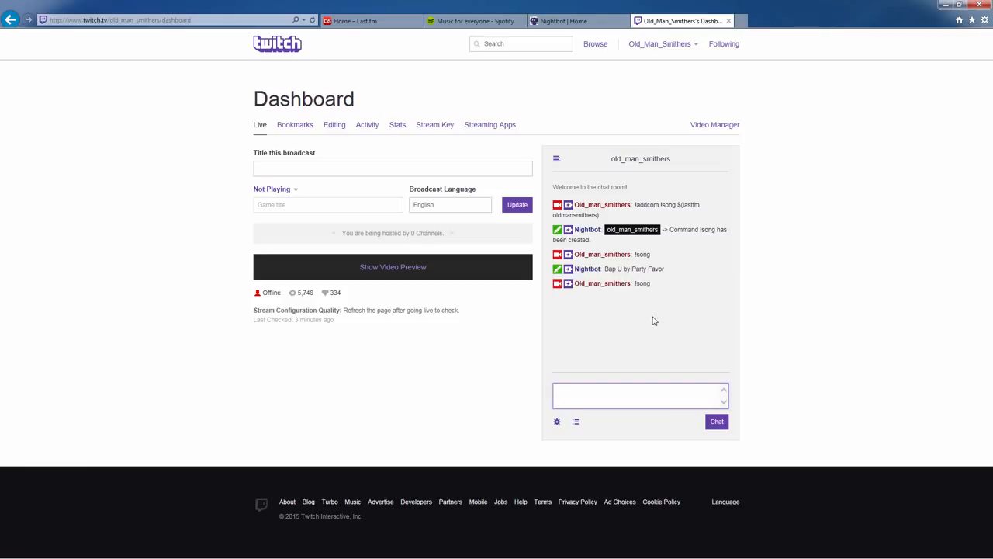